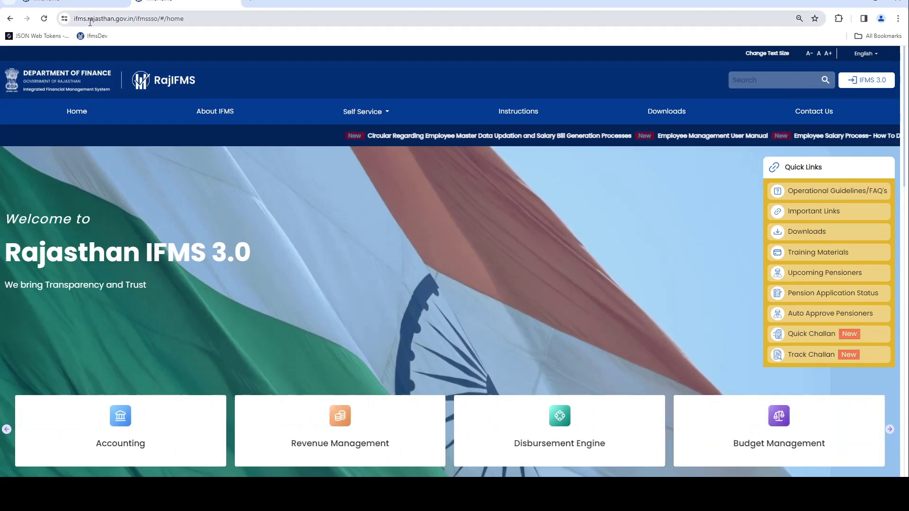
Go from the Rajasthan IFMS 3.0 homepage to the Single Sign On login page via IFMS 3.0
drag(184, 19, 75, 20)
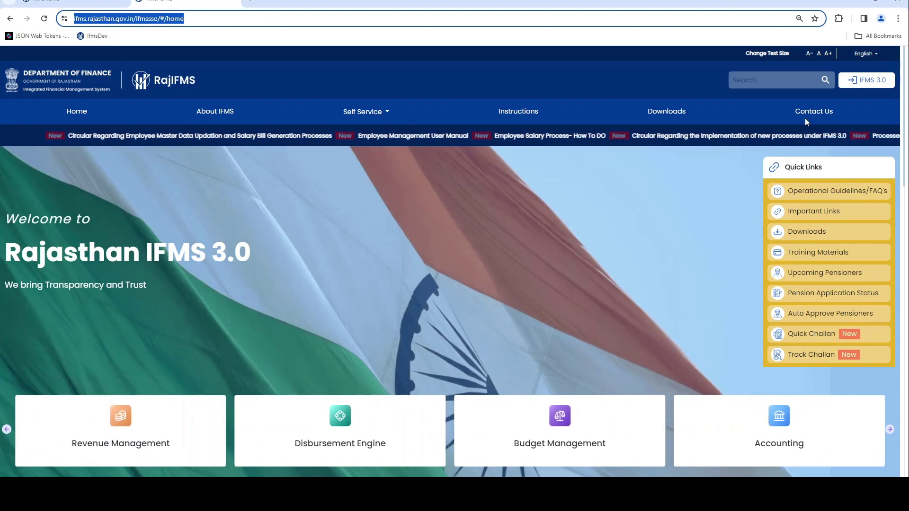
click(860, 82)
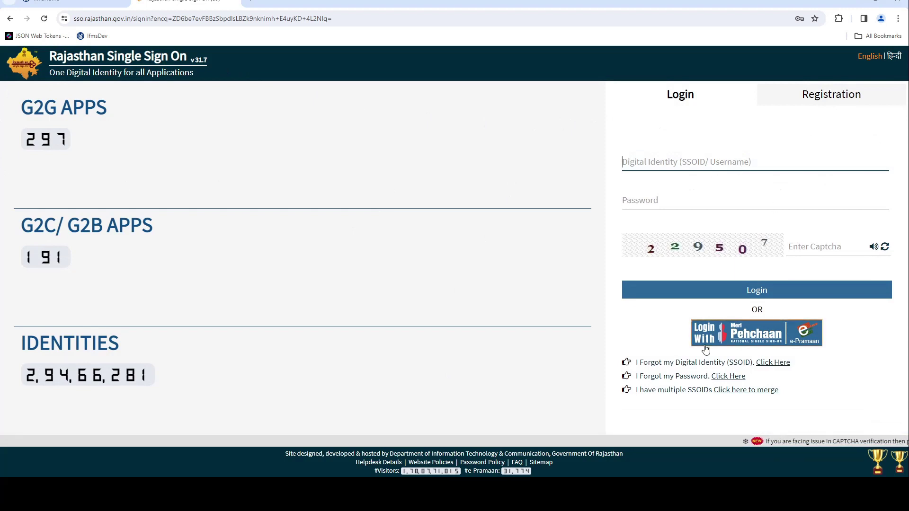
Sign in on the testing server with the captcha and account password, closing the earlier session
click(703, 331)
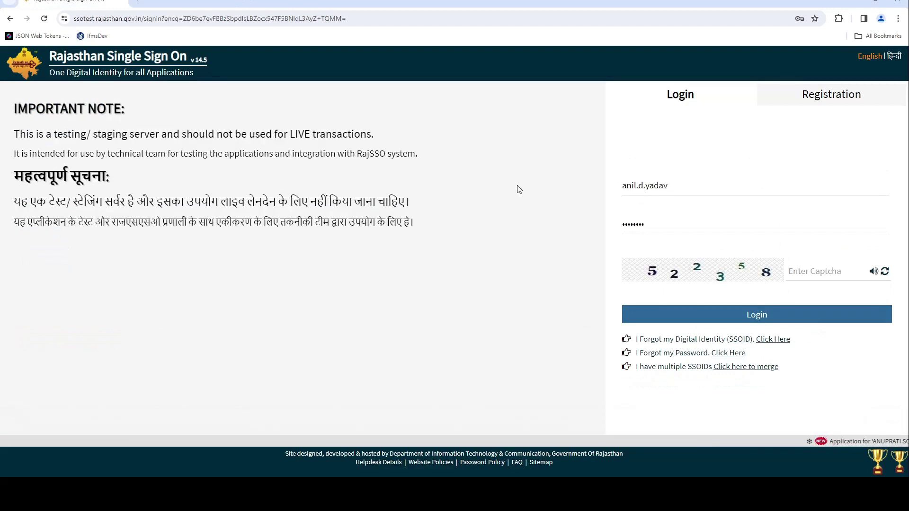
click(837, 272)
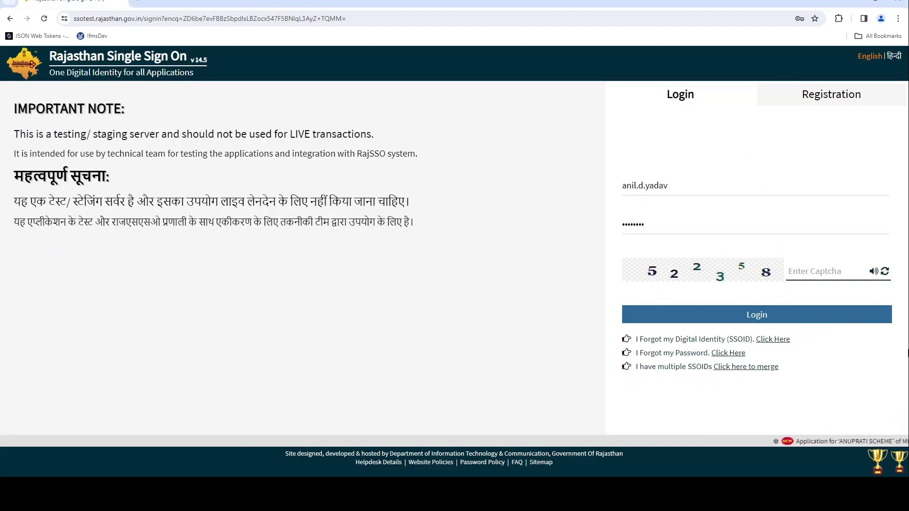
text(522358)
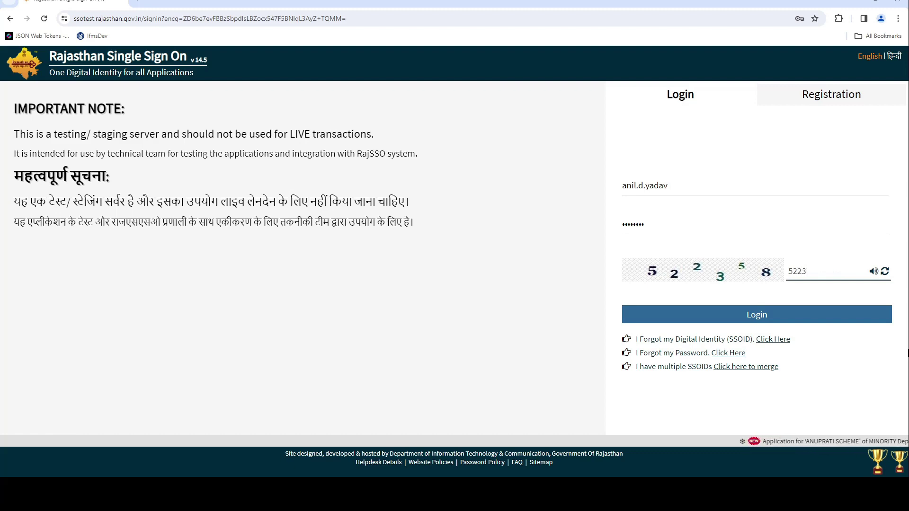
click(757, 314)
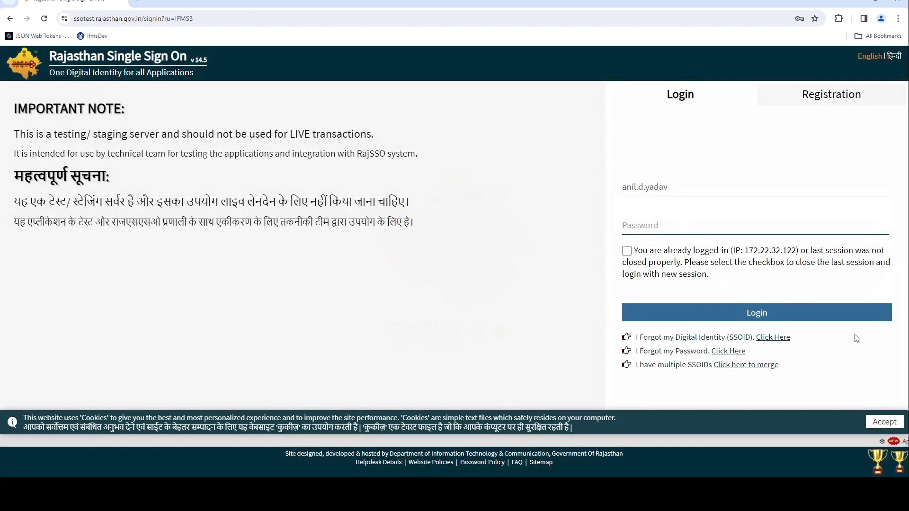
text(*******)
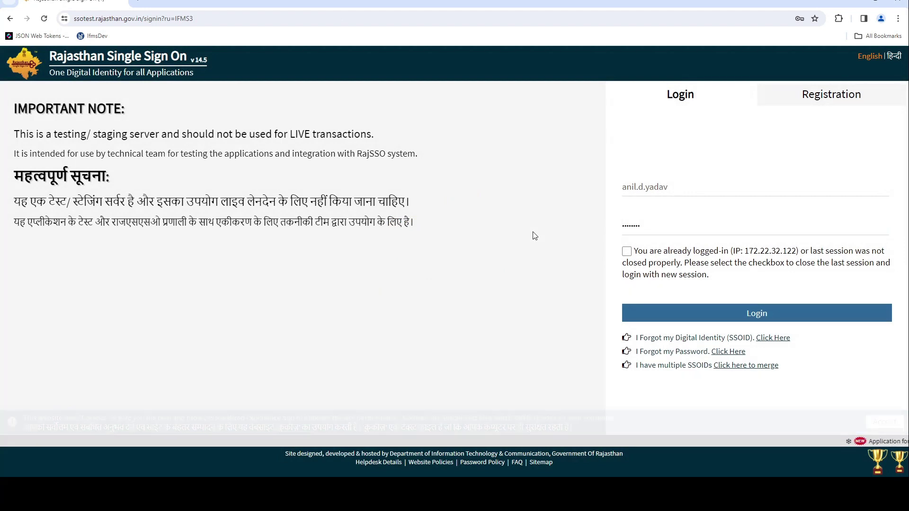
click(627, 251)
click(756, 315)
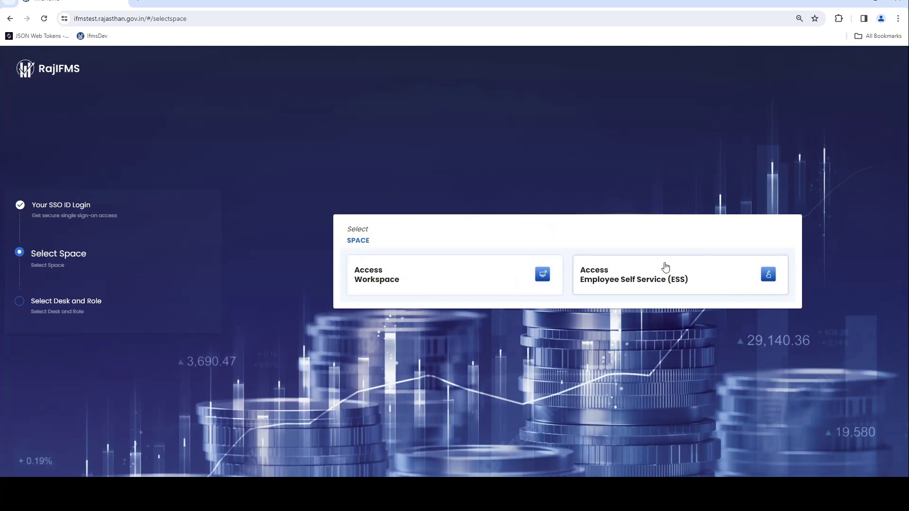
click(663, 271)
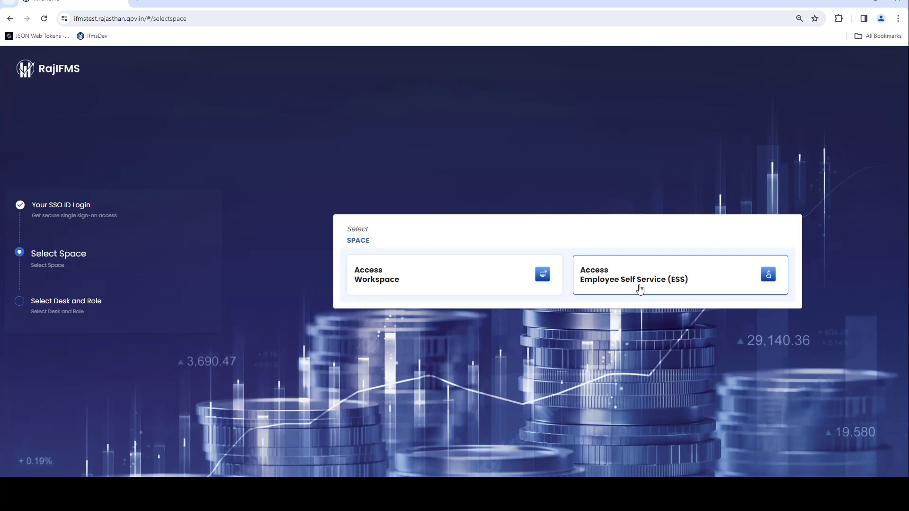
click(639, 287)
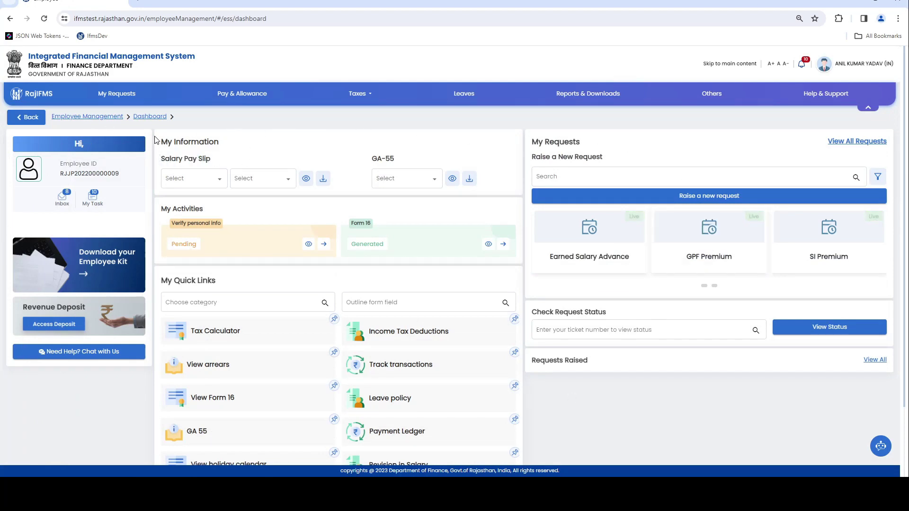
click(28, 117)
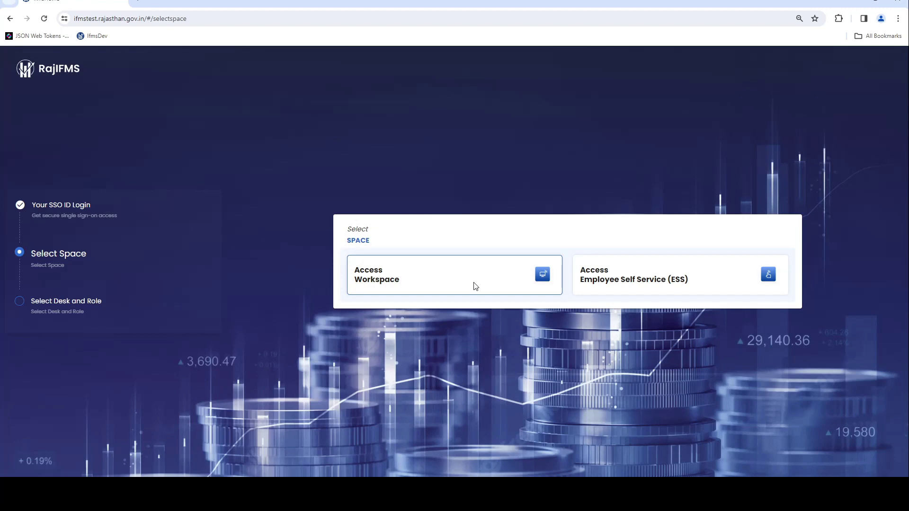
Access the workspace and choose the HO role on Desk 1 for Bikaner Tehsildar (Revenue) Chattargarh
click(419, 289)
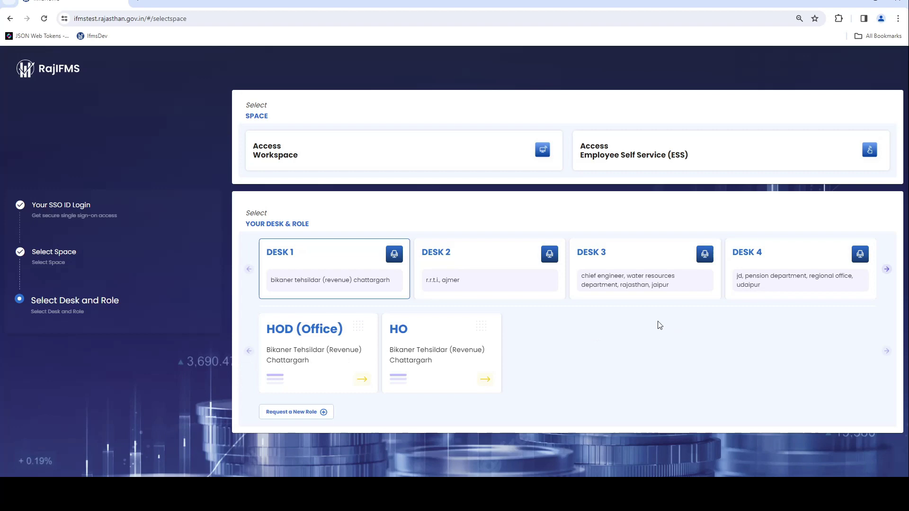
click(449, 343)
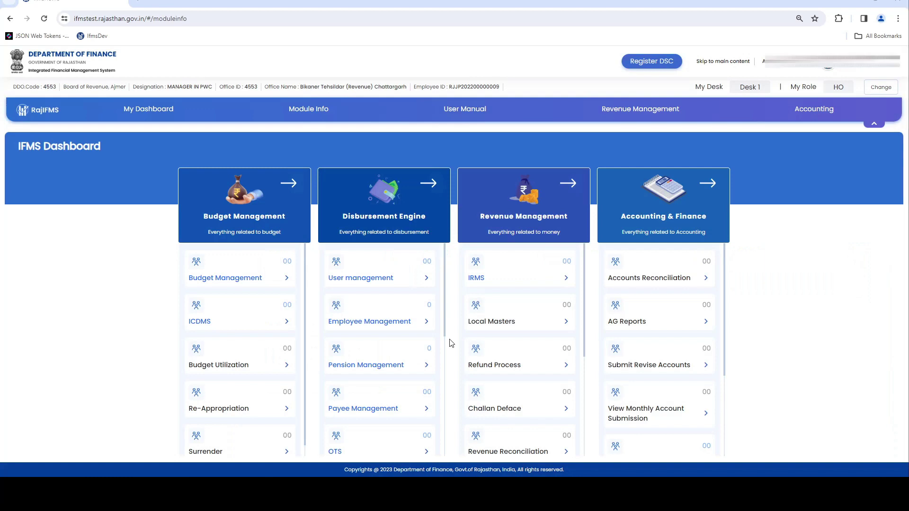
Open the Employee Management module and switch the working role to APPROVER
click(379, 324)
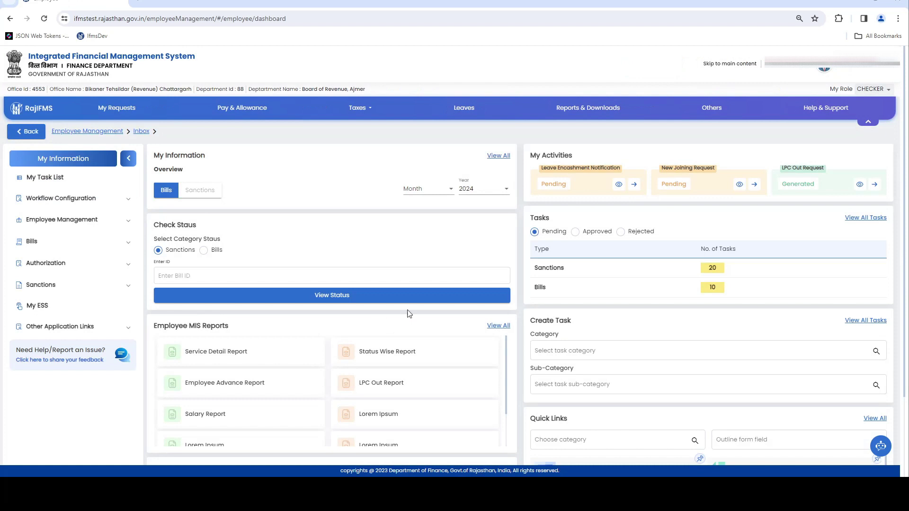
click(889, 93)
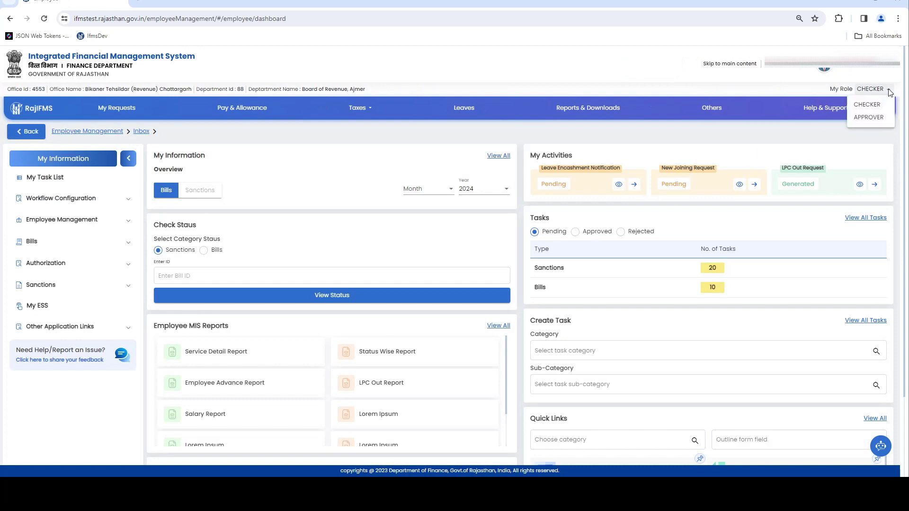
click(868, 115)
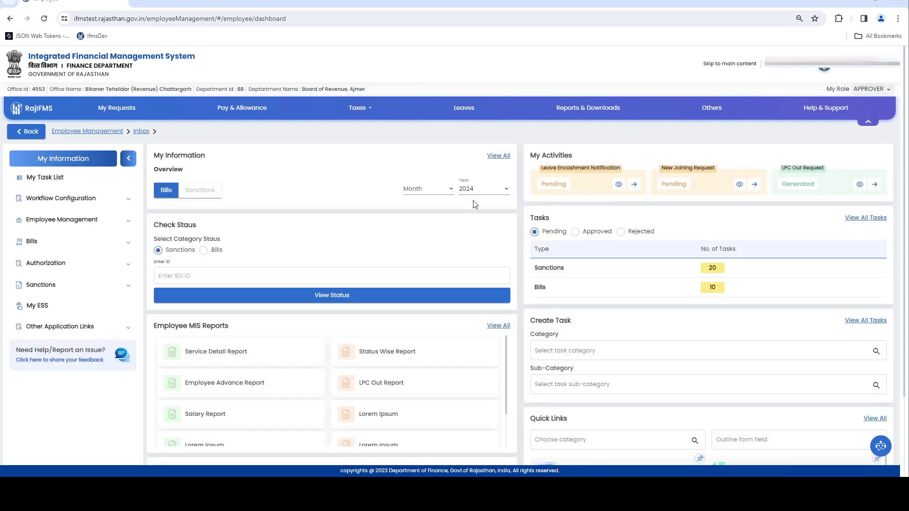
Expand Employee Management and Employee Modification in the sidebar to list Personal Details and Pay entitlement
click(53, 223)
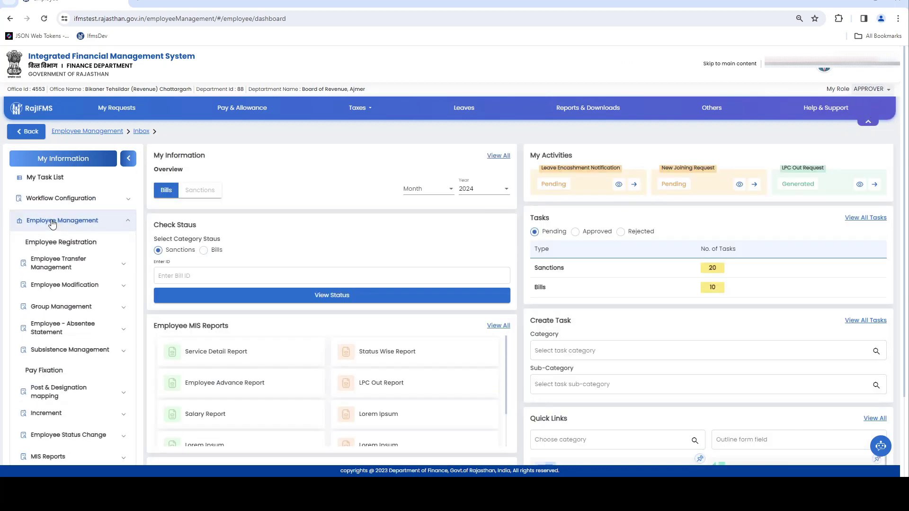
click(59, 288)
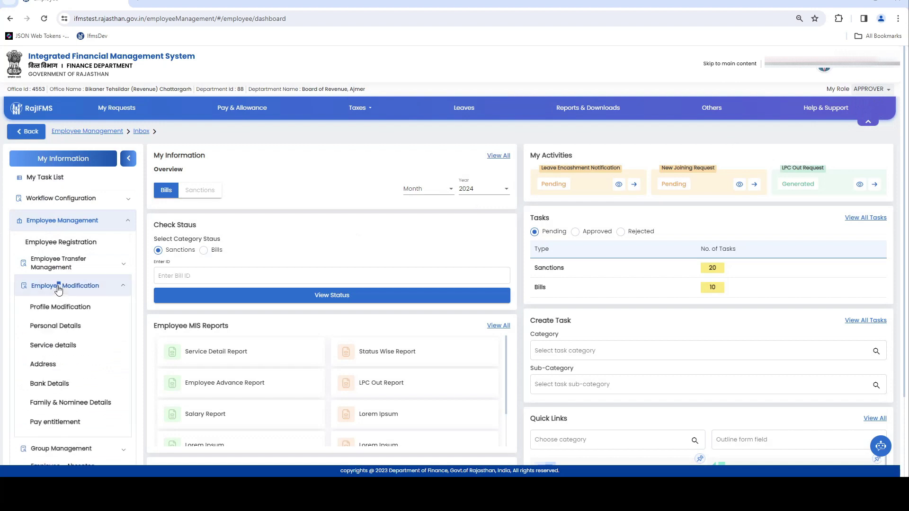
scroll(56, 294, down, 2)
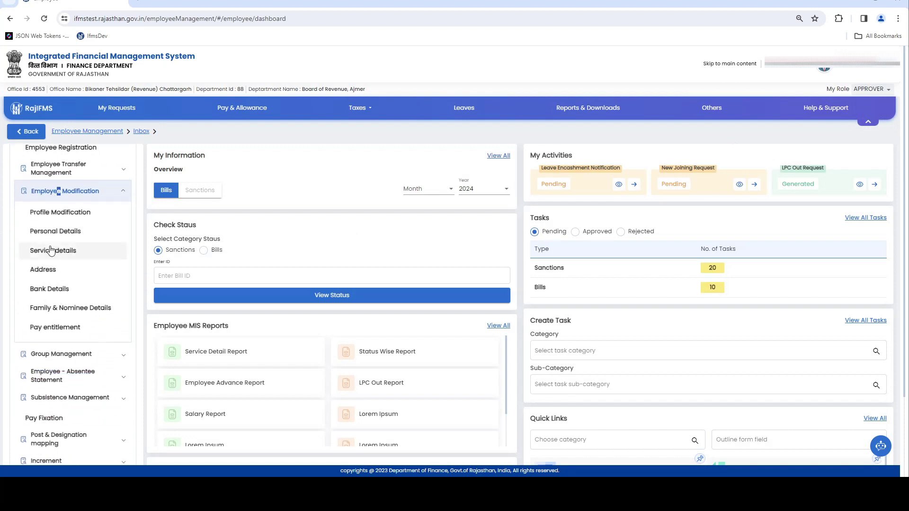
Open the Personal Details employee list and view an employee's details showing ₹31,352 net salary
click(74, 233)
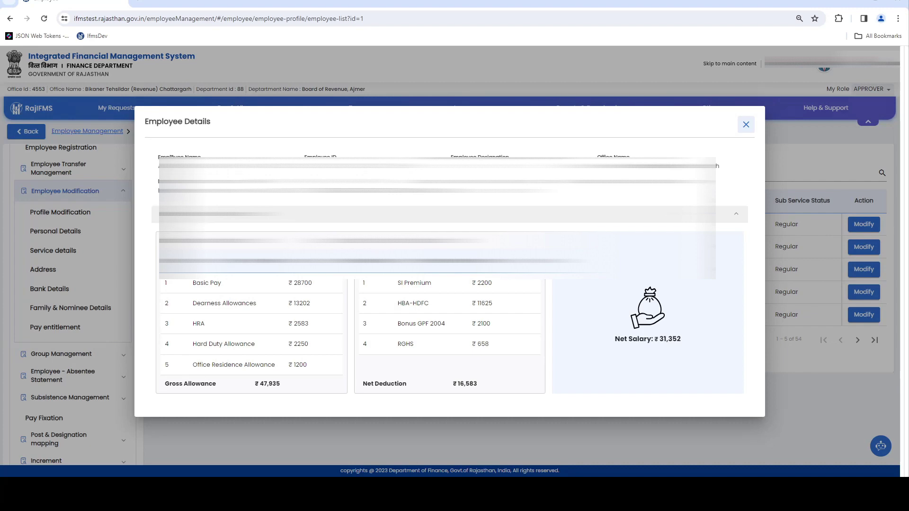
drag(161, 165, 556, 194)
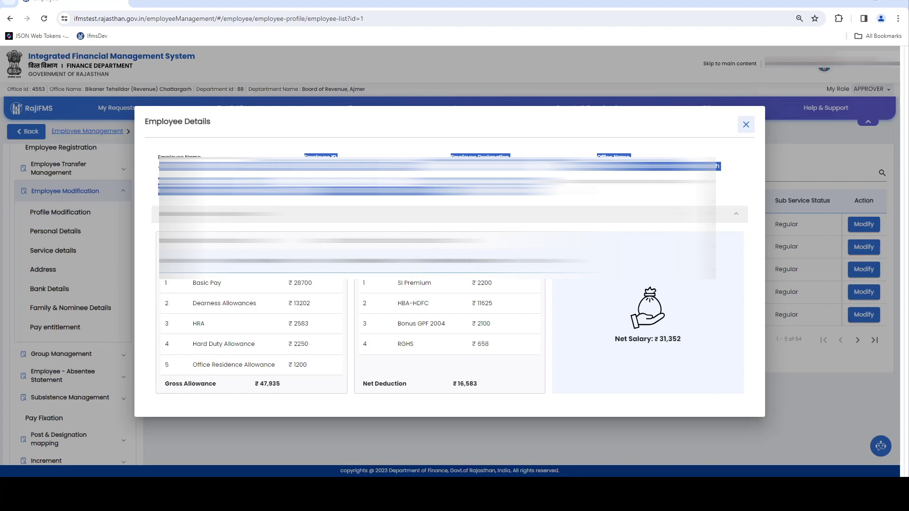
click(324, 133)
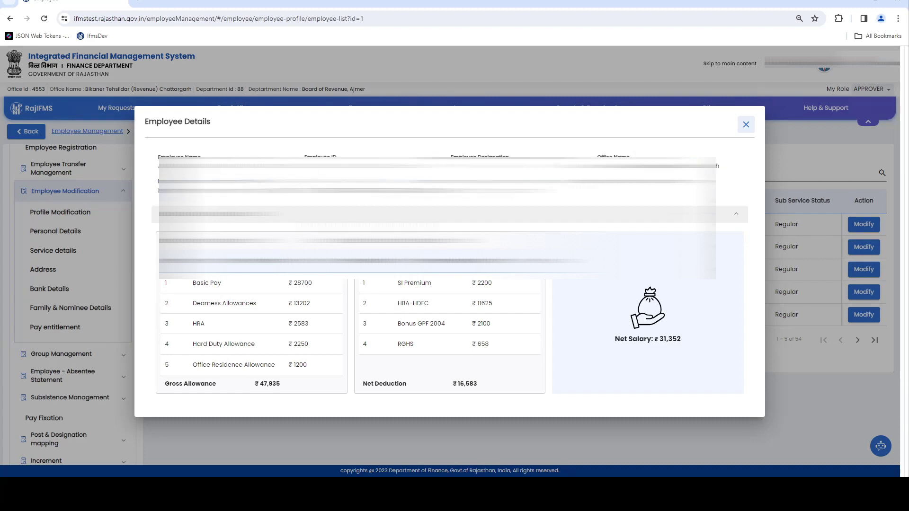
drag(227, 260, 246, 365)
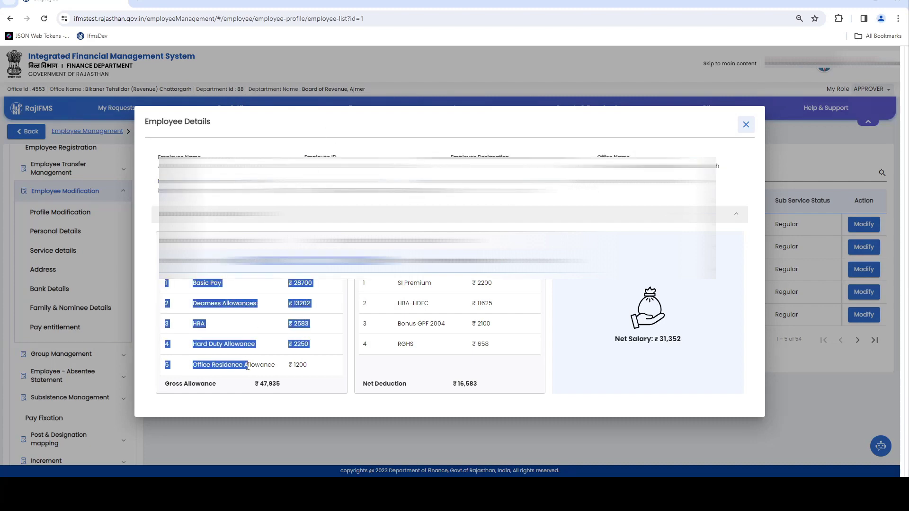
drag(396, 283, 471, 359)
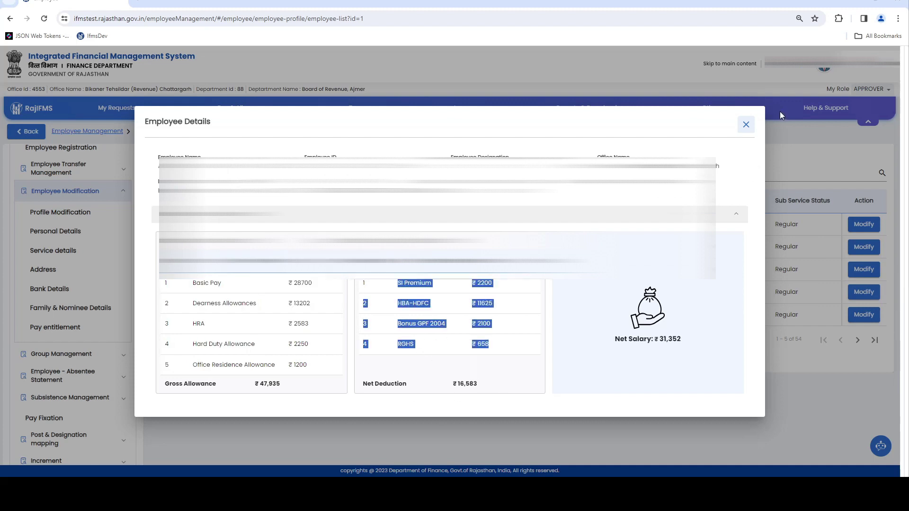
drag(713, 358, 689, 344)
click(694, 343)
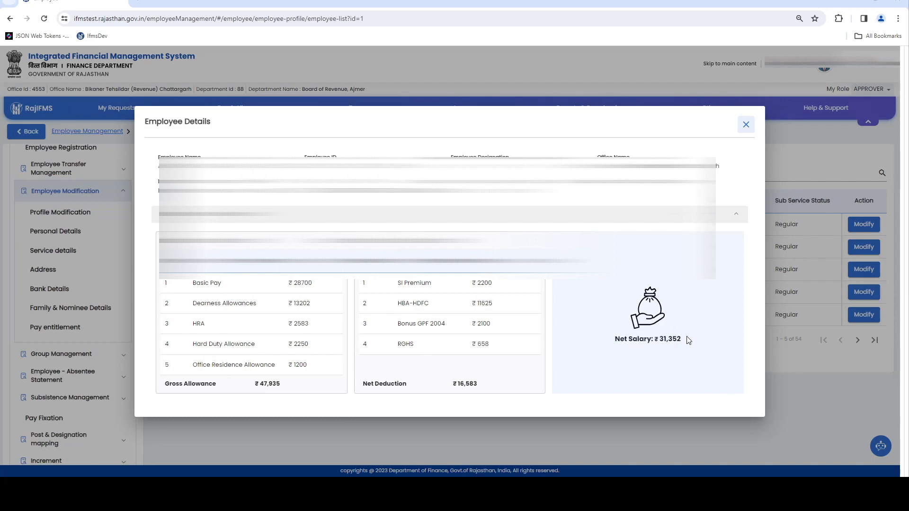
Close the employee summary and open the first employee's personal details form for modification
click(745, 125)
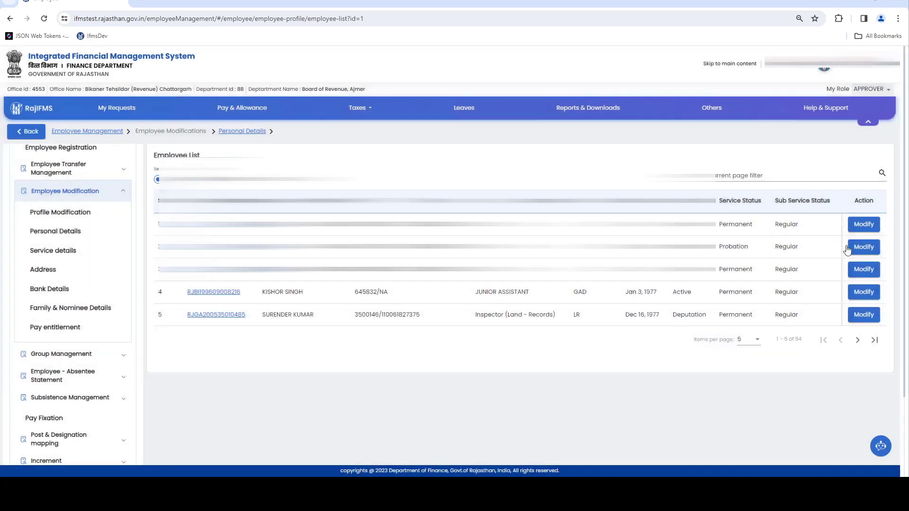
click(860, 226)
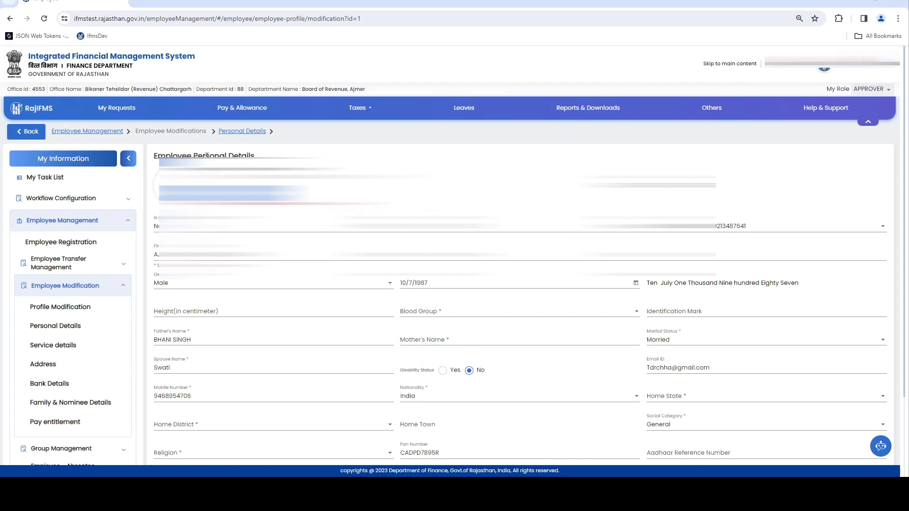
scroll(454, 322, down, 3)
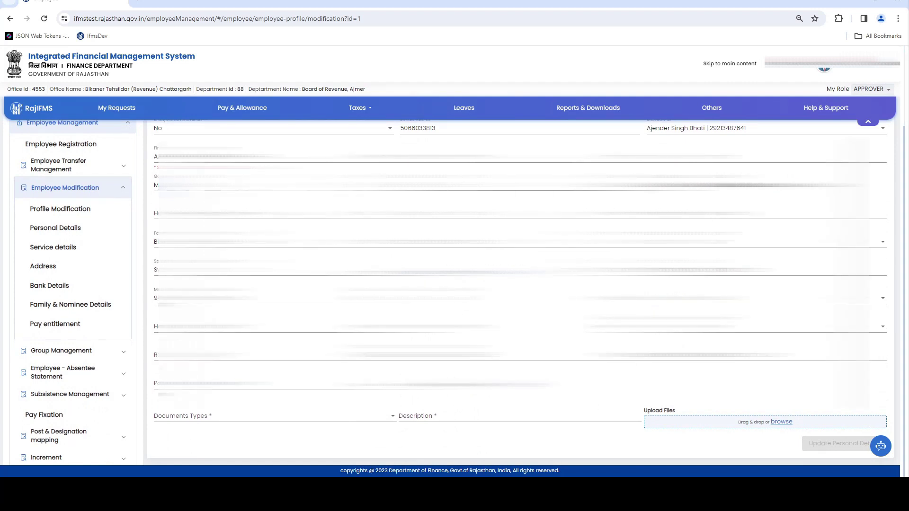
Leave the document type and description empty, then bring up the Service Details employee list
click(227, 419)
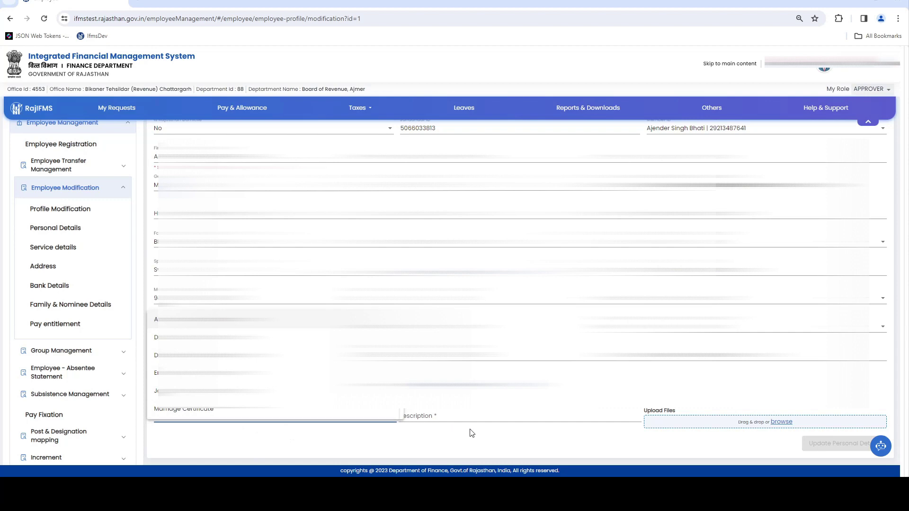
click(466, 415)
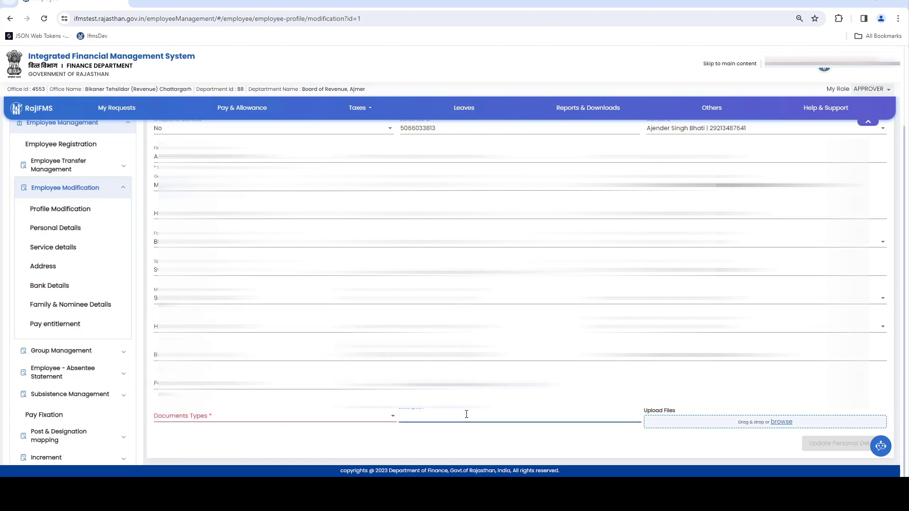
click(780, 425)
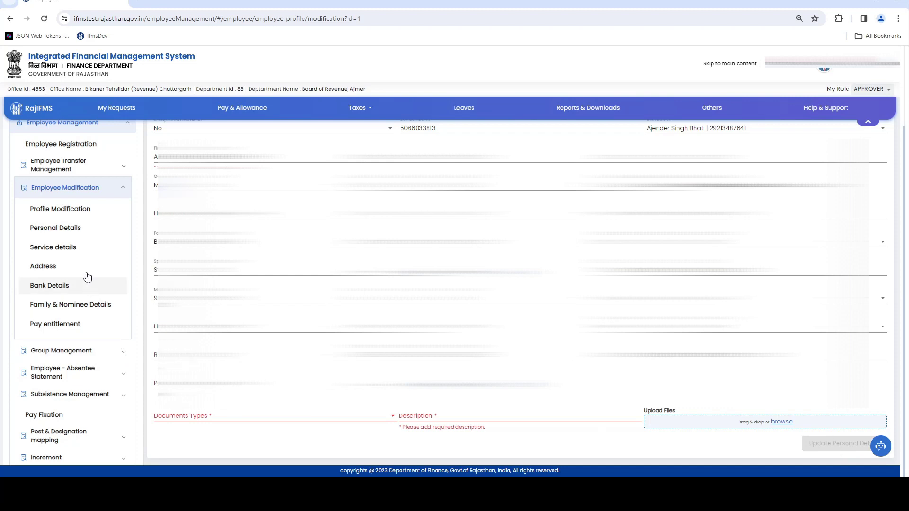
click(73, 249)
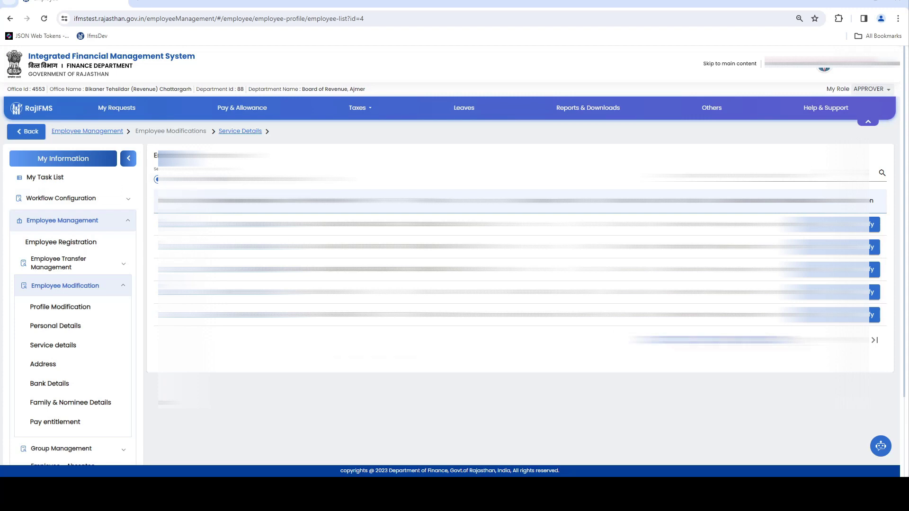
Show more employees per page in the Service Details list
click(743, 340)
click(743, 419)
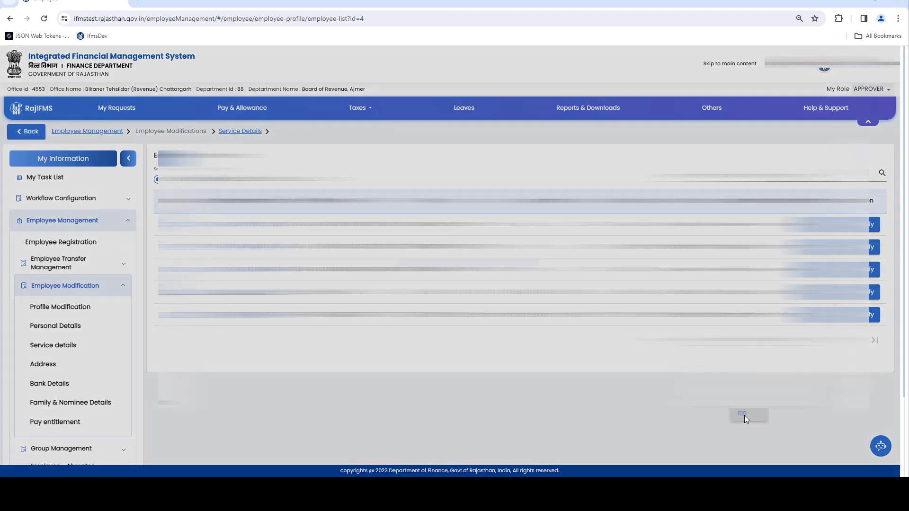
scroll(740, 411, down, 6)
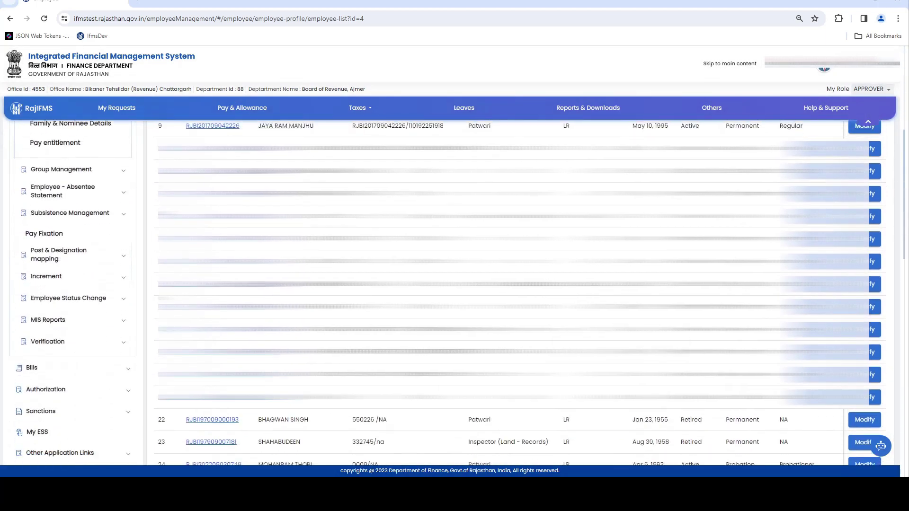
scroll(741, 412, up, 4)
scroll(520, 293, up, 2)
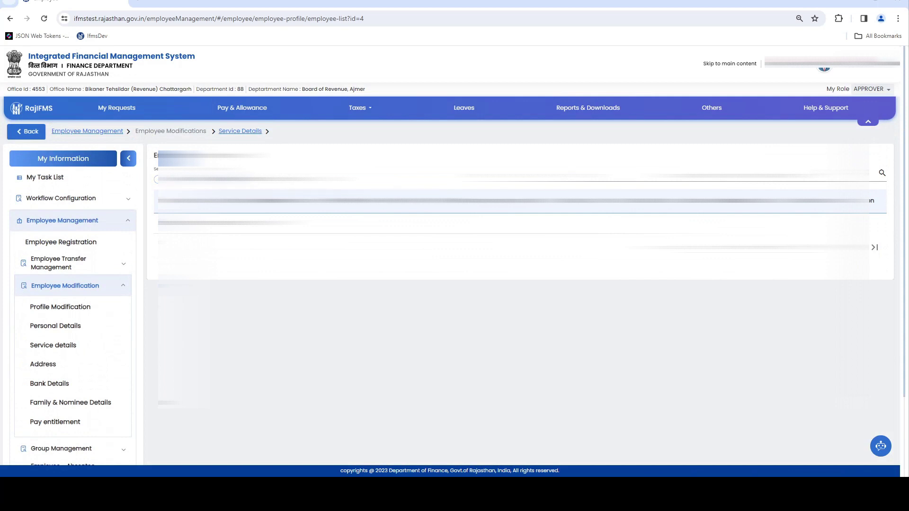
Search the employees again, look through the service details form, and open the Bank Details list
click(155, 180)
scroll(156, 184, down, 1)
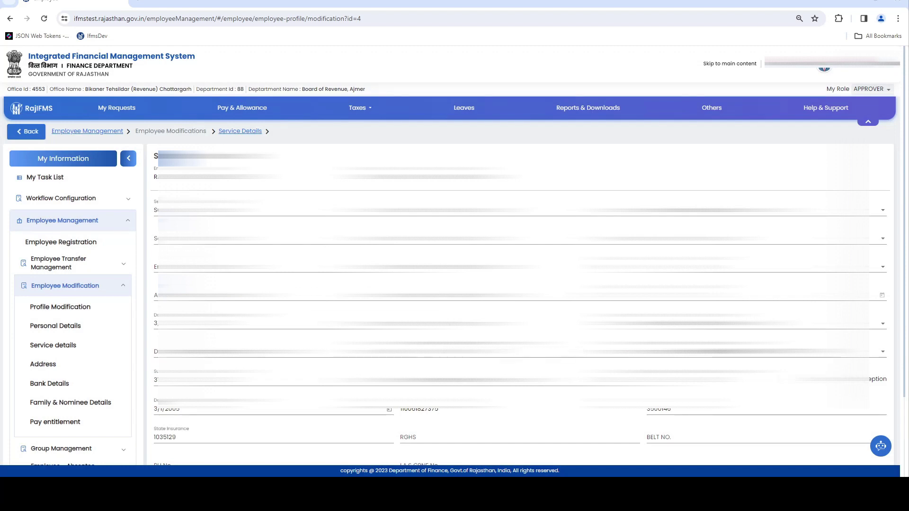
scroll(454, 284, down, 3)
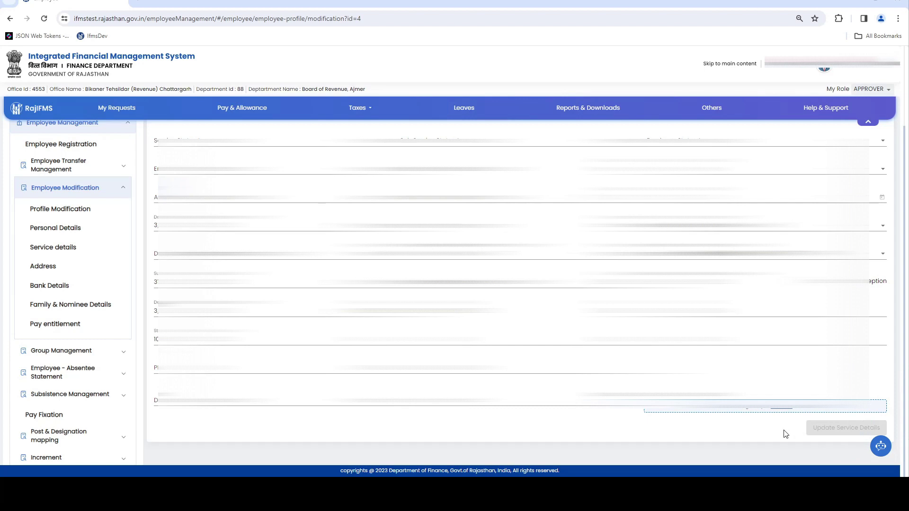
click(39, 293)
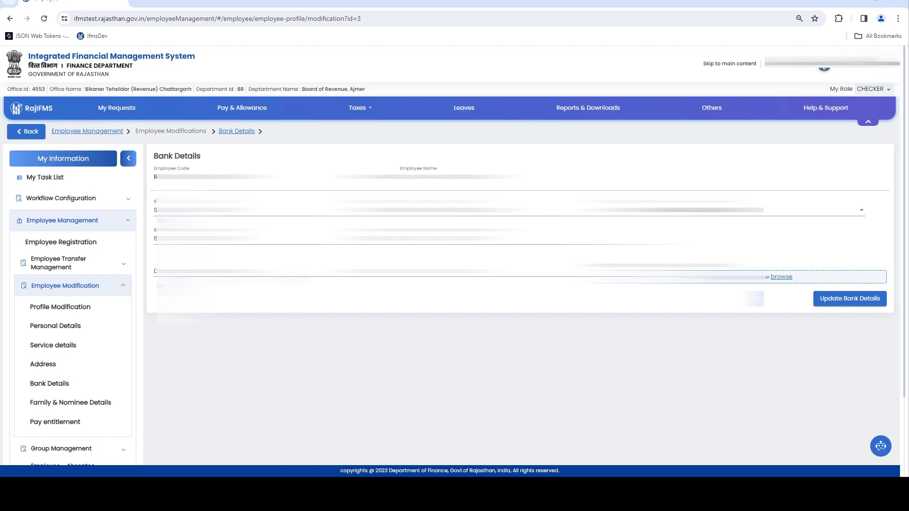
Set the Bank Details form's dropdown field to its second option
click(227, 272)
click(213, 301)
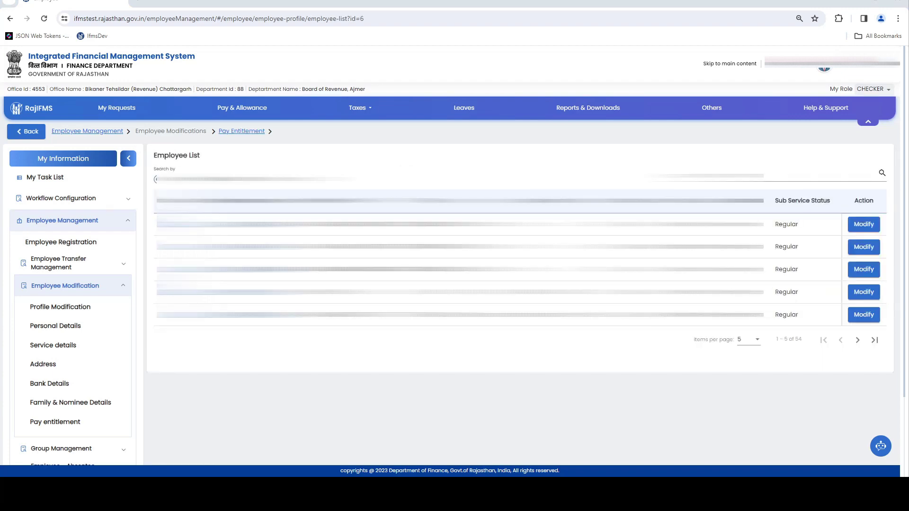
Open the first employee's pay entitlement: Basic Pay ₹28,700, gross ₹47,935, deductions ₹16,583
click(58, 424)
click(863, 229)
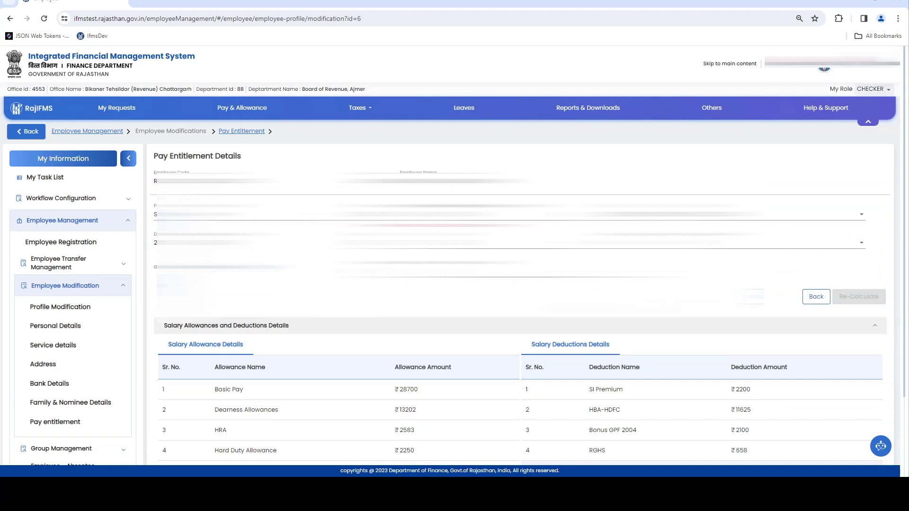
scroll(520, 284, down, 2)
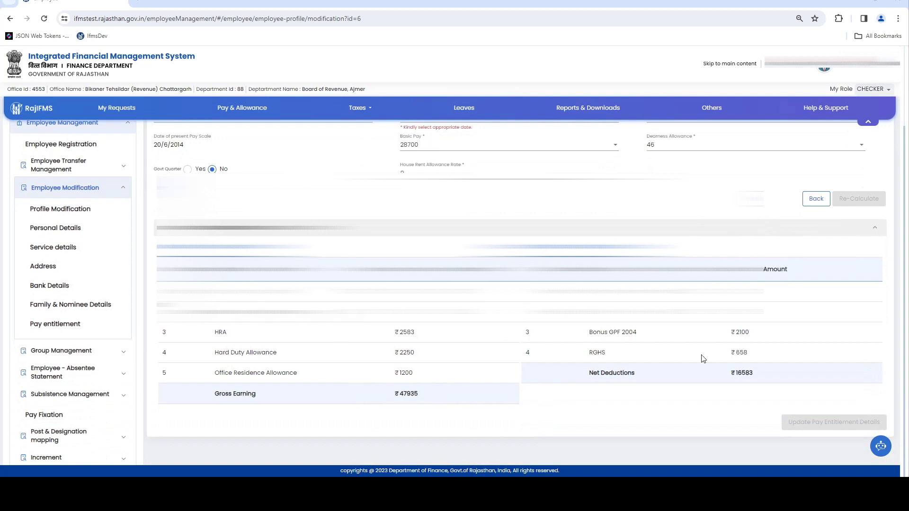
scroll(620, 386, up, 2)
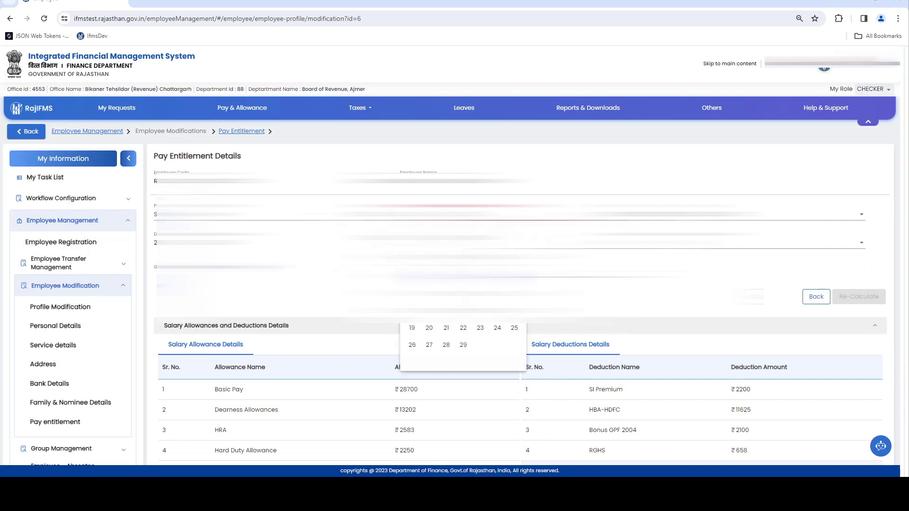
Dismiss the calendar and recalculate, raising Basic Pay to ₹35,800 and gross earning to ₹61,046
key(Return)
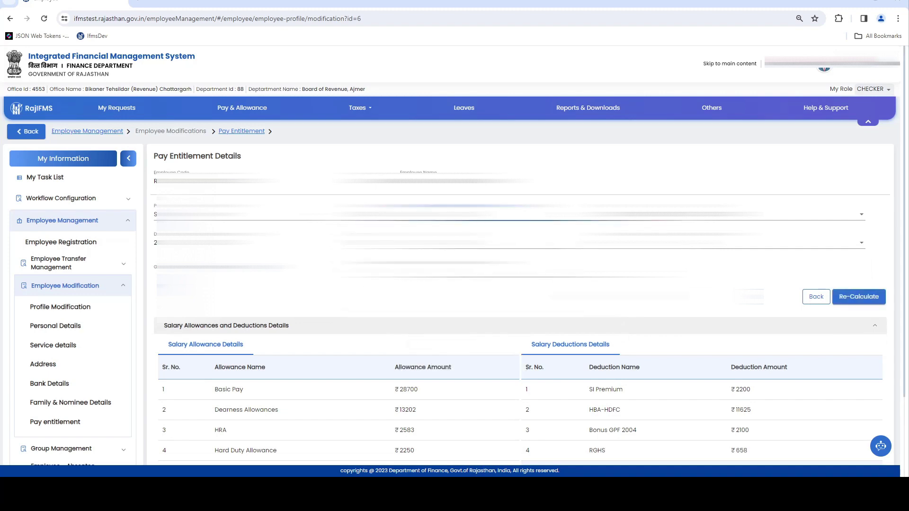
click(861, 297)
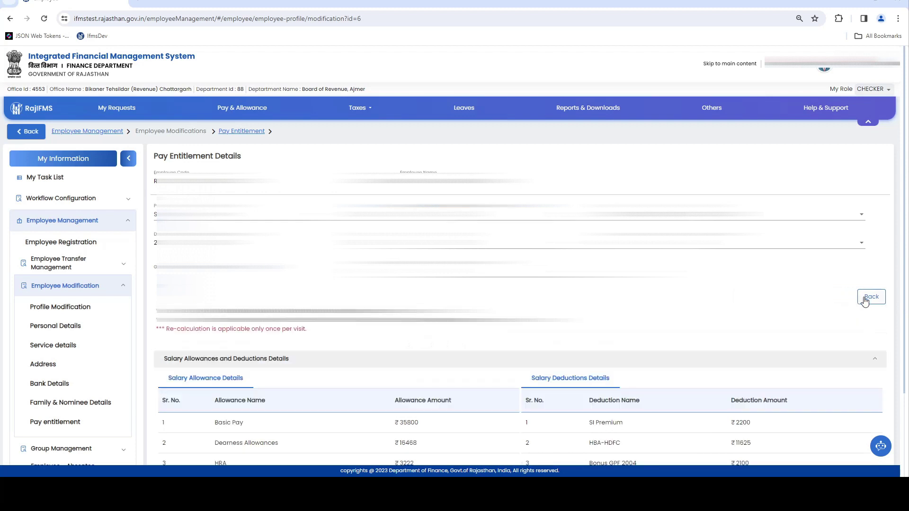
scroll(769, 338, down, 1)
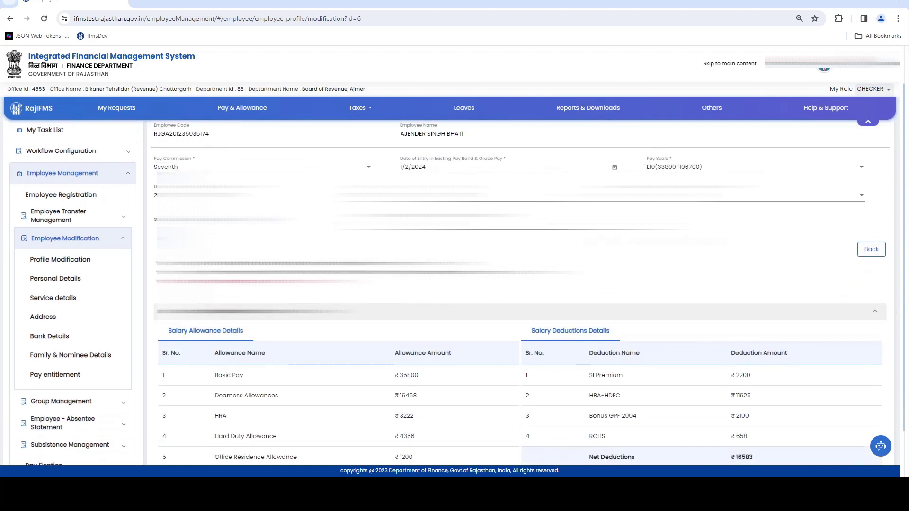
drag(294, 220, 216, 134)
scroll(646, 326, down, 1)
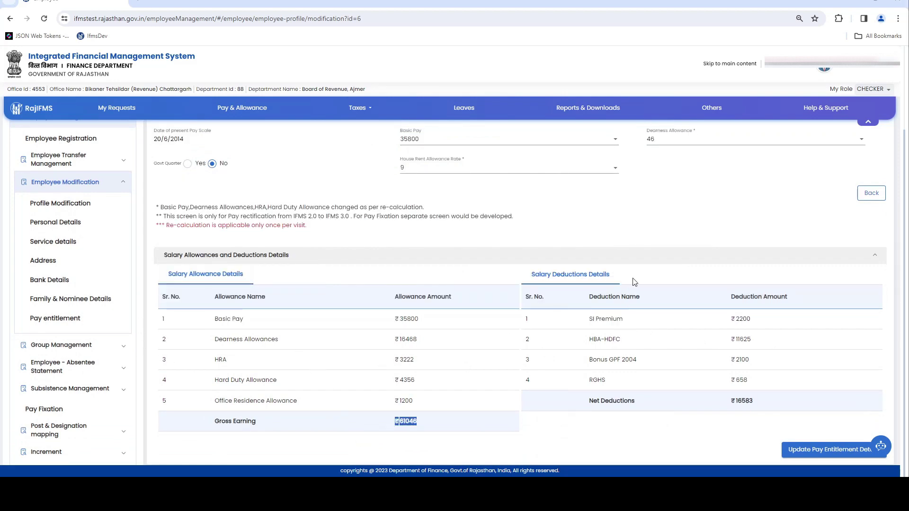
Review the Salary Deductions table, confirming Net Deductions remain ₹16,583
drag(633, 280, 525, 278)
drag(773, 403, 724, 403)
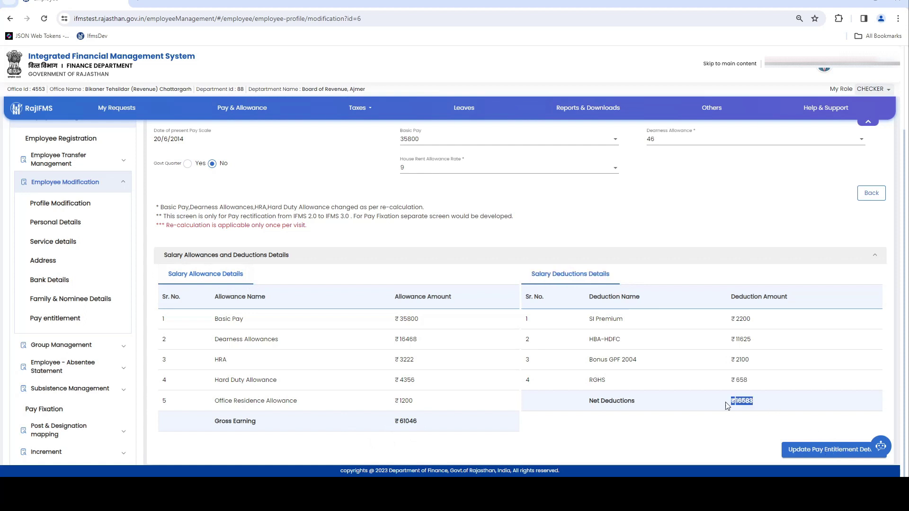
click(726, 449)
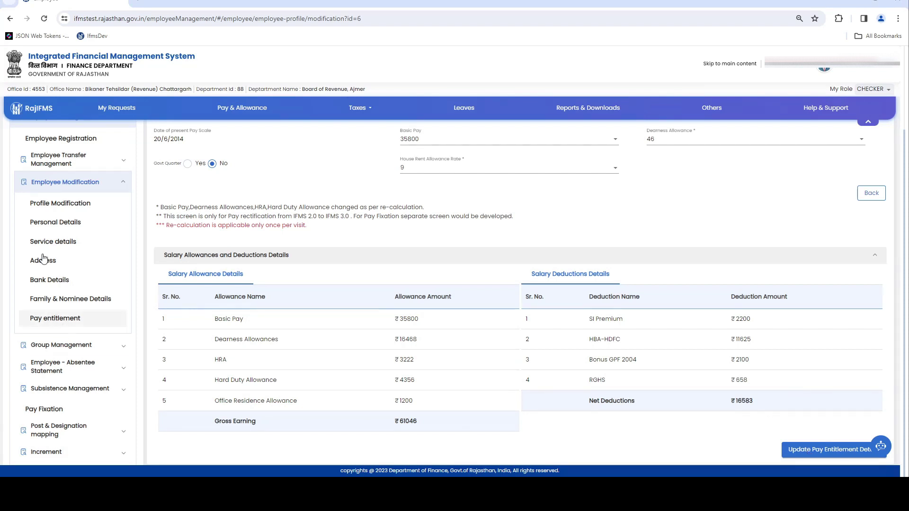
click(70, 187)
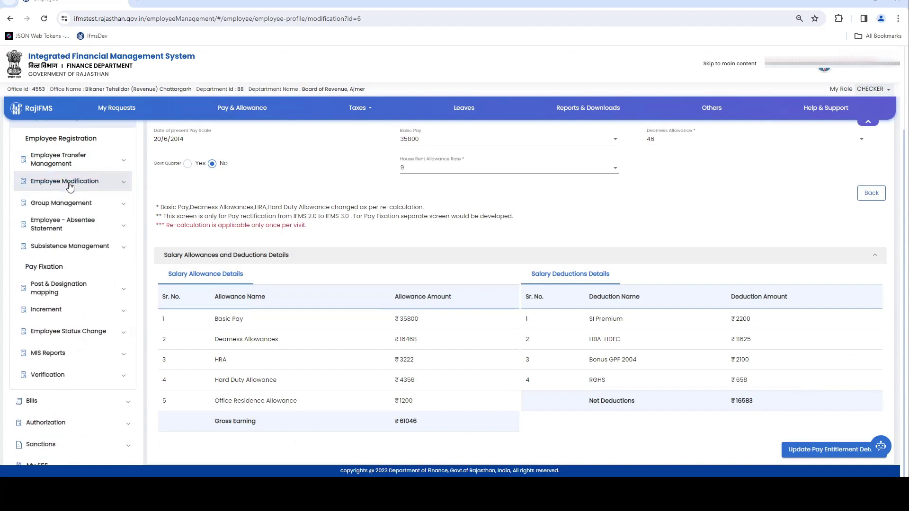
click(70, 186)
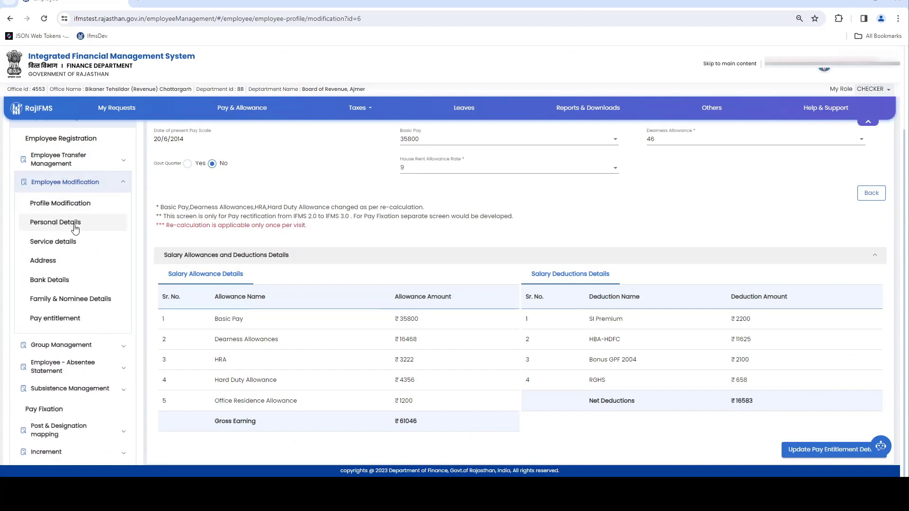